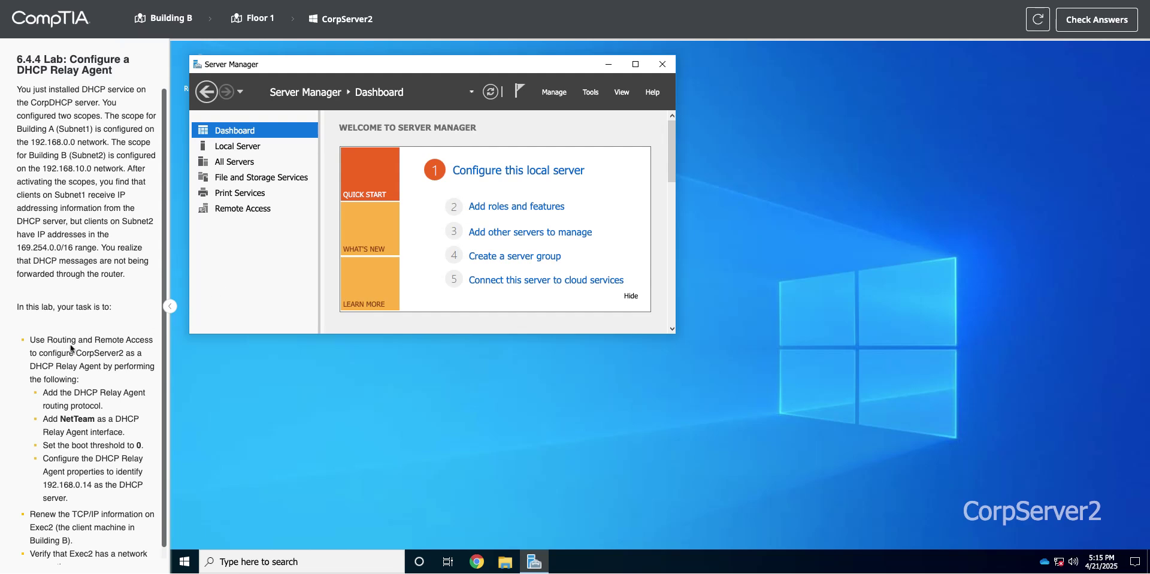
- Launch Routing and Remote Access for CorpServer2 and bring up options for IPv4 General
click(595, 96)
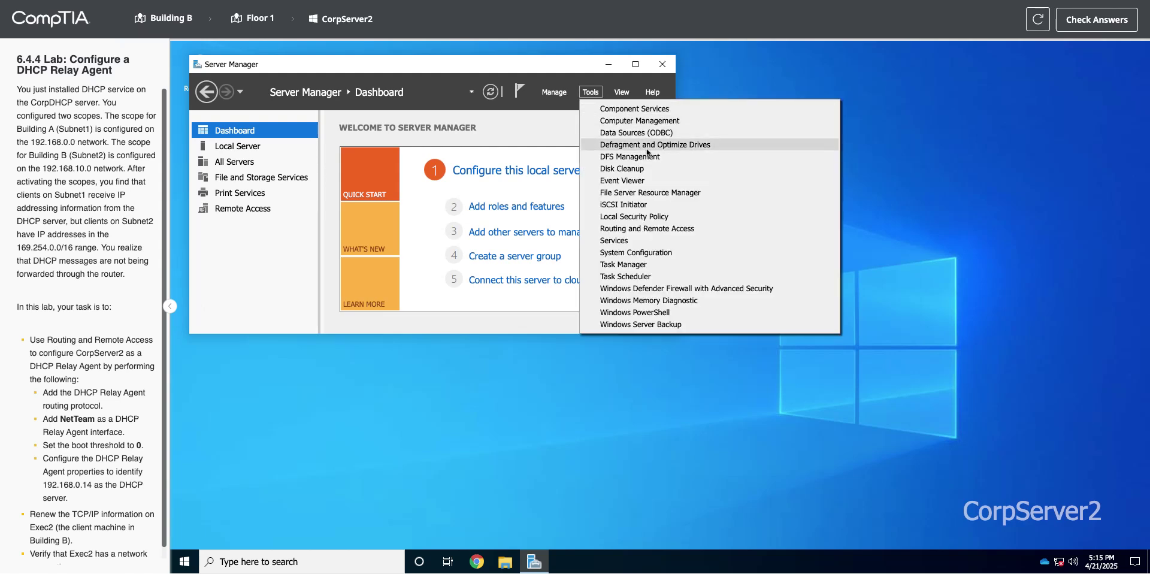
click(656, 230)
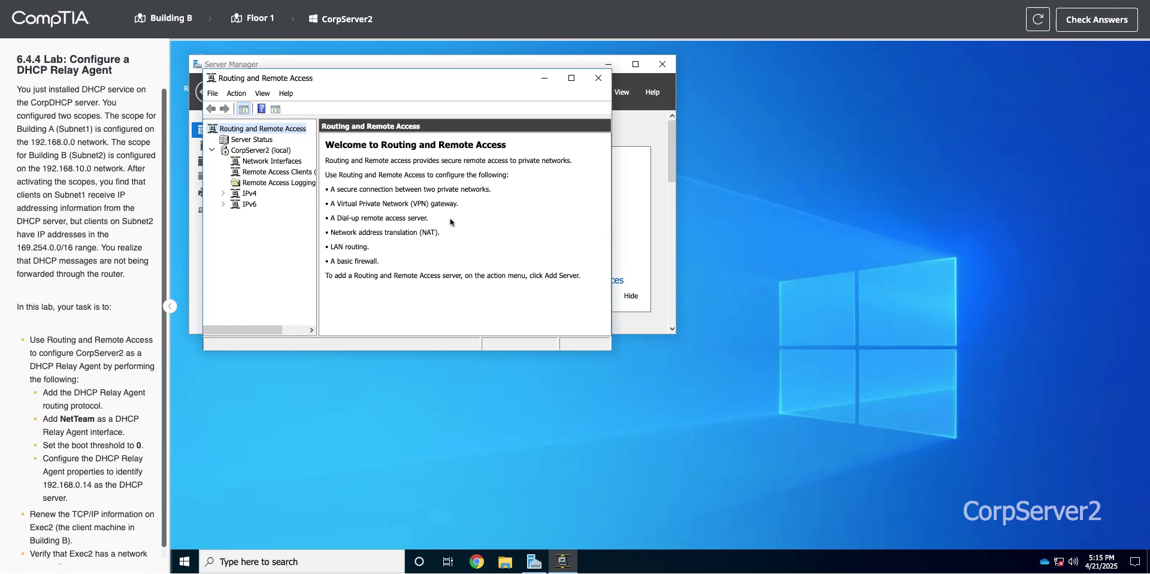
click(249, 194)
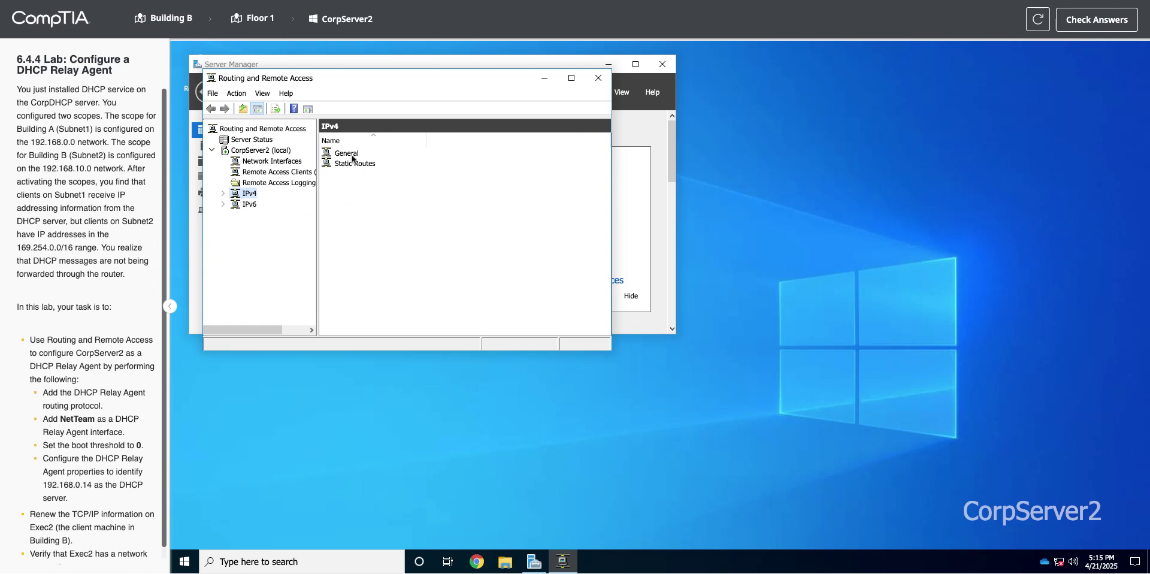
right_click(250, 195)
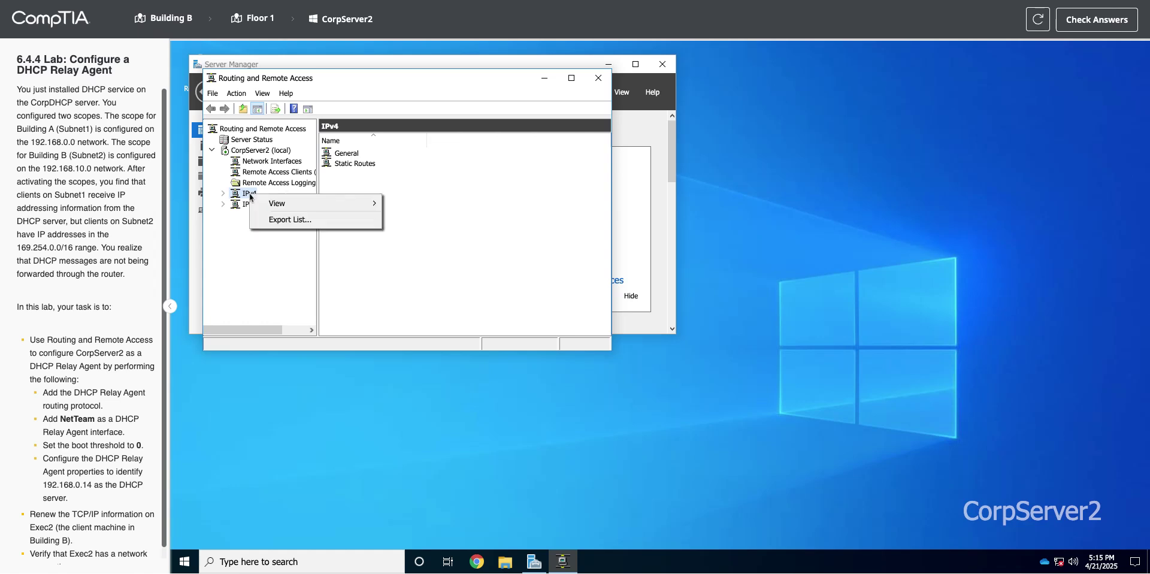
right_click(346, 155)
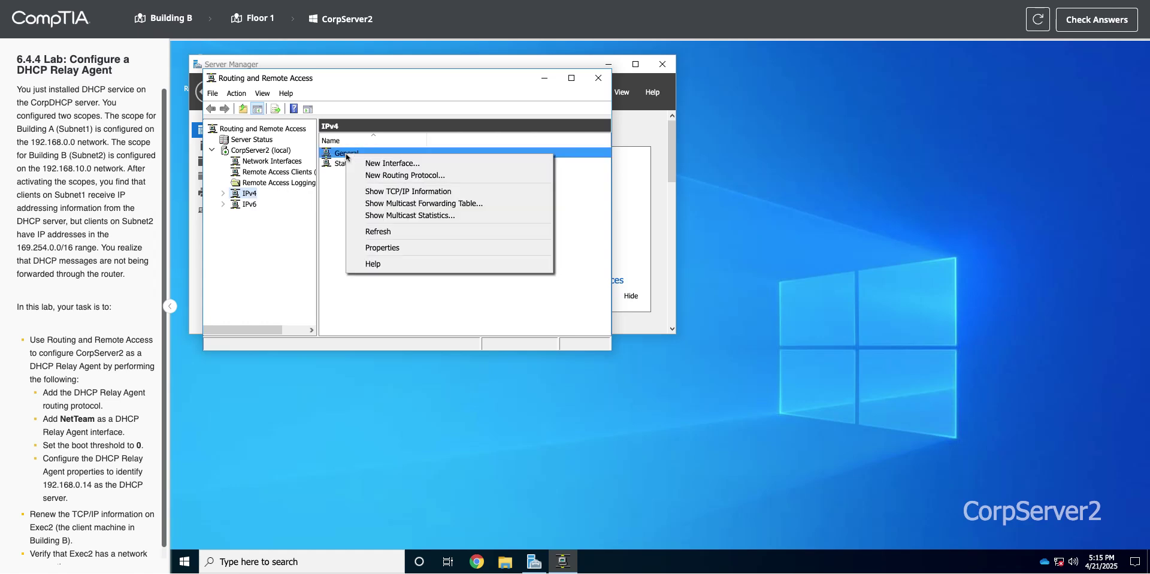
- Add DHCP Relay Agent as a new IPv4 routing protocol and view its interface list
click(428, 177)
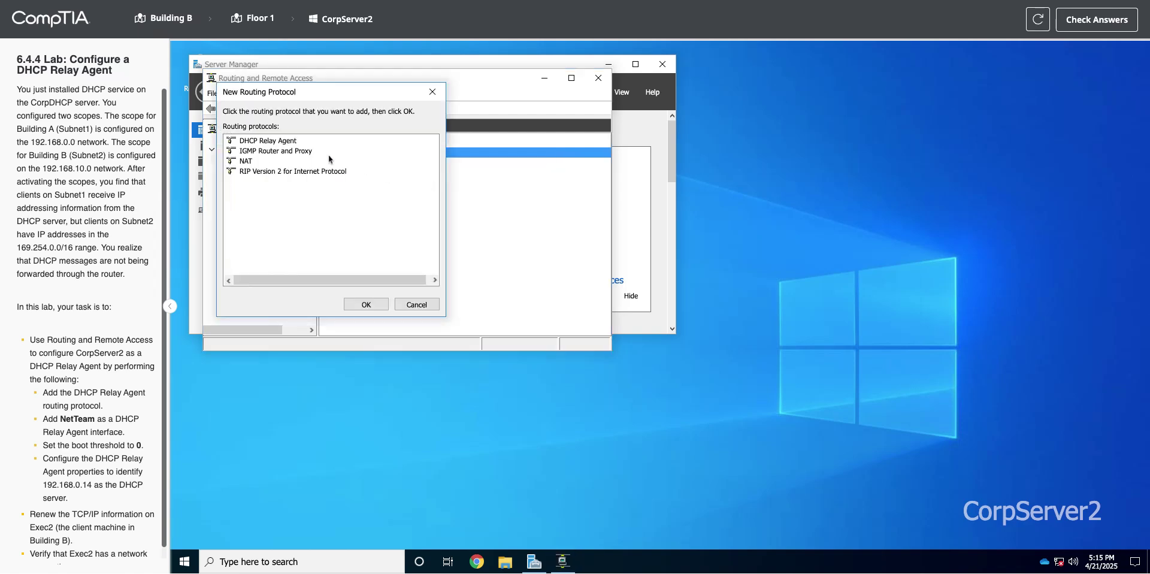
click(272, 141)
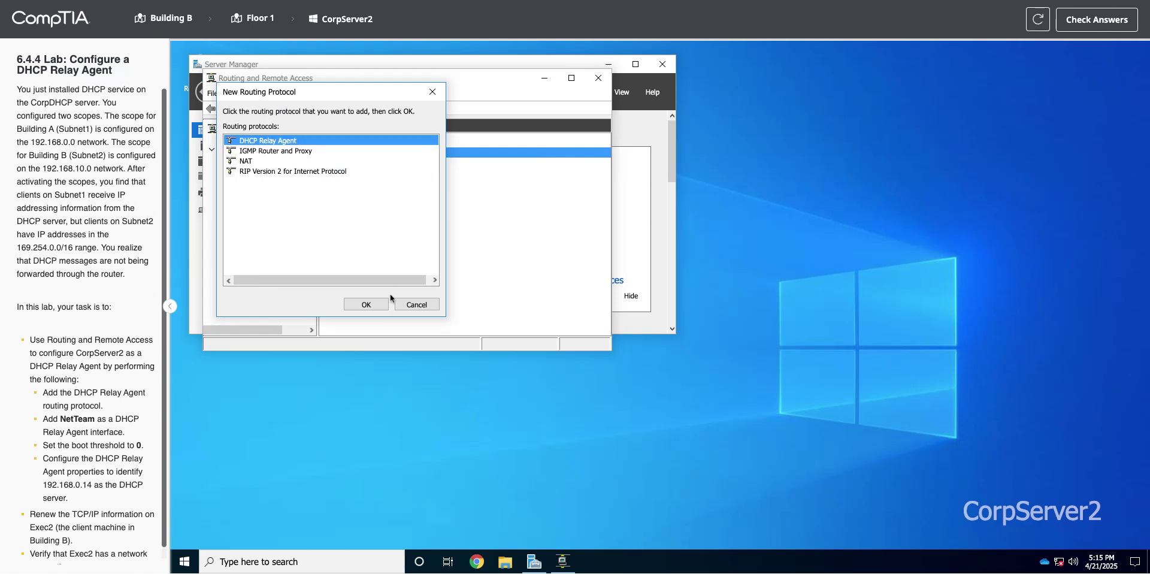
click(375, 305)
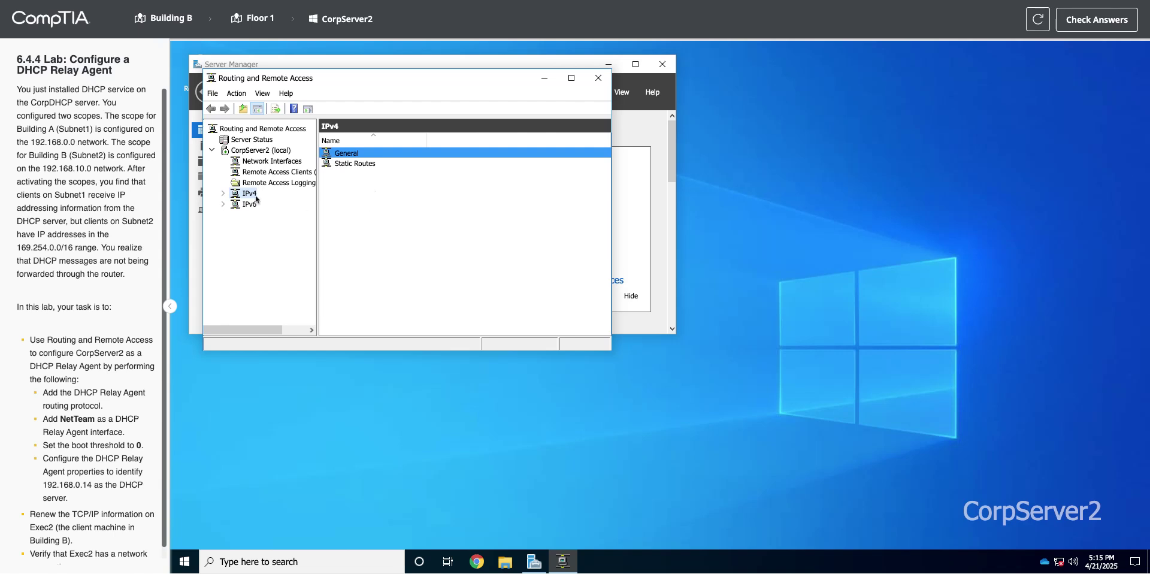
click(224, 193)
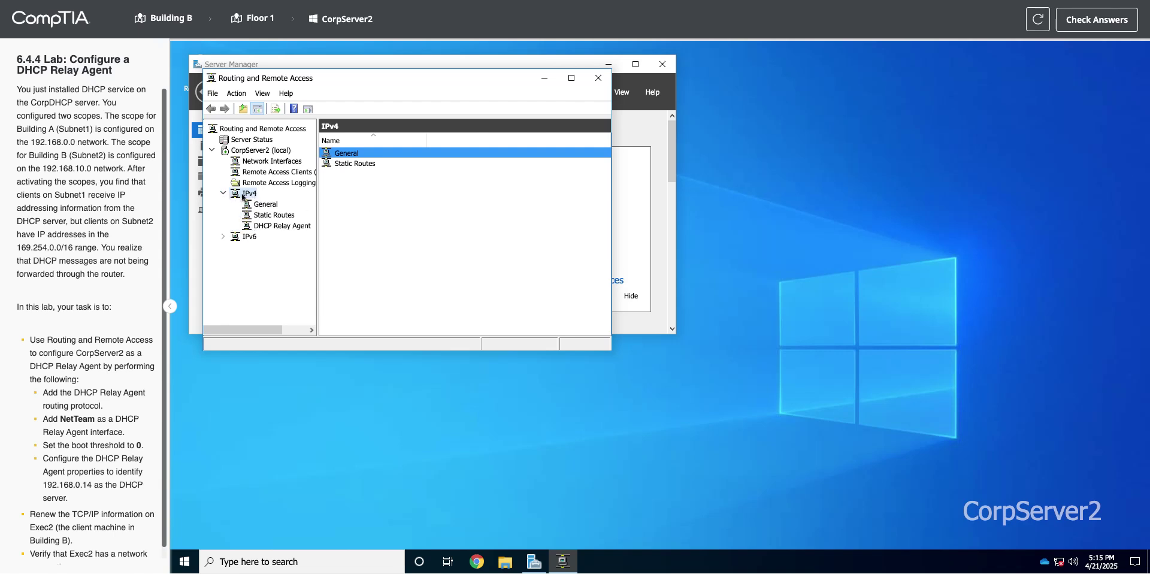
click(284, 227)
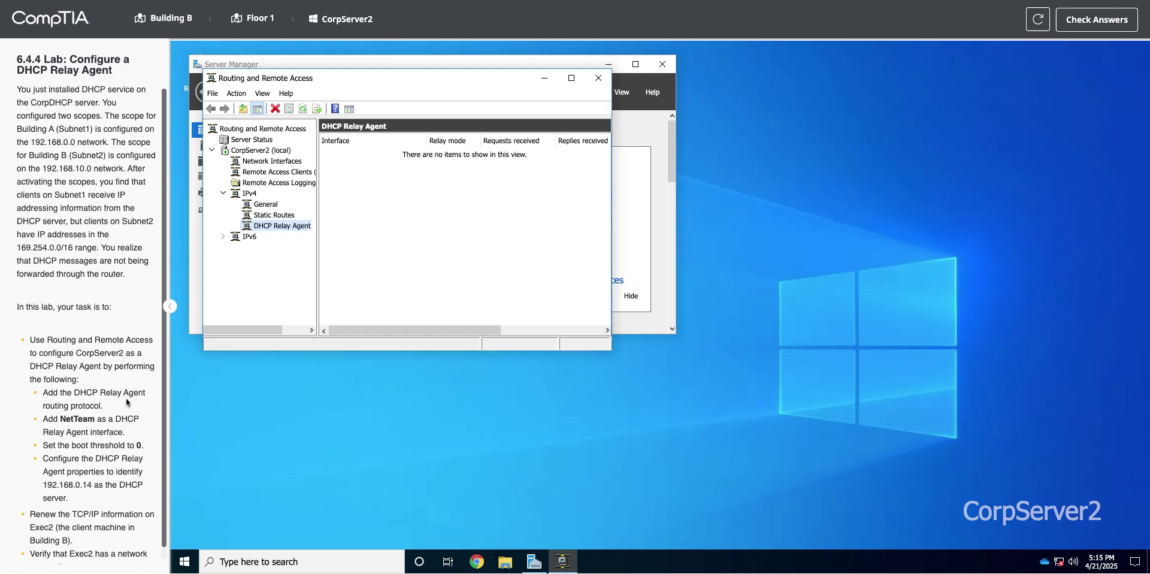
scroll(127, 401, down, 1)
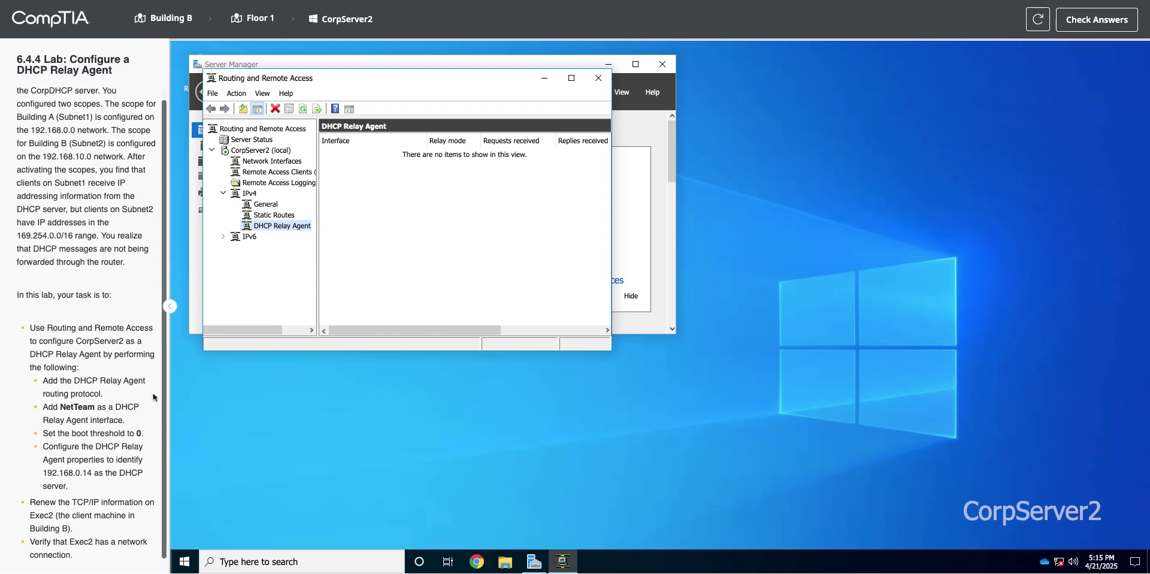
- Add NetTeam as a DHCP Relay Agent interface with a boot threshold of 0 seconds
right_click(277, 228)
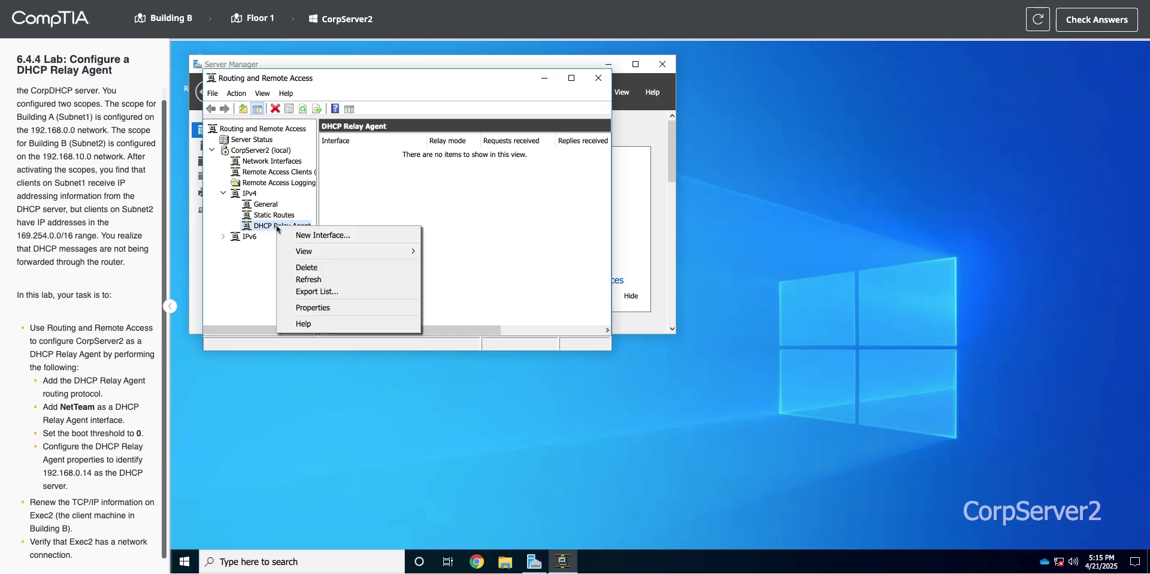
click(324, 236)
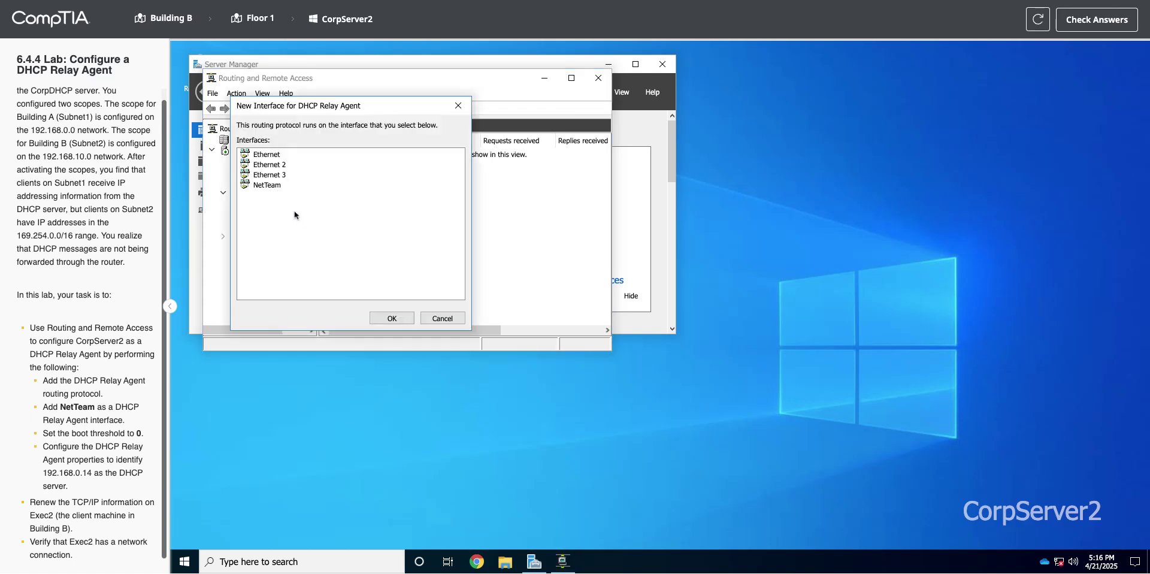
click(267, 187)
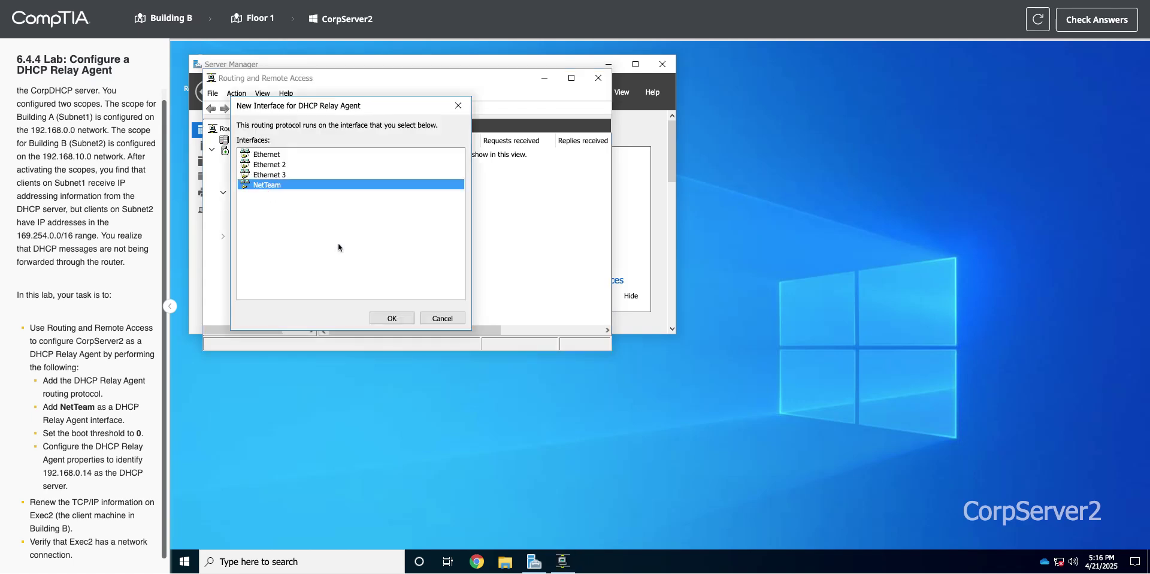
click(390, 318)
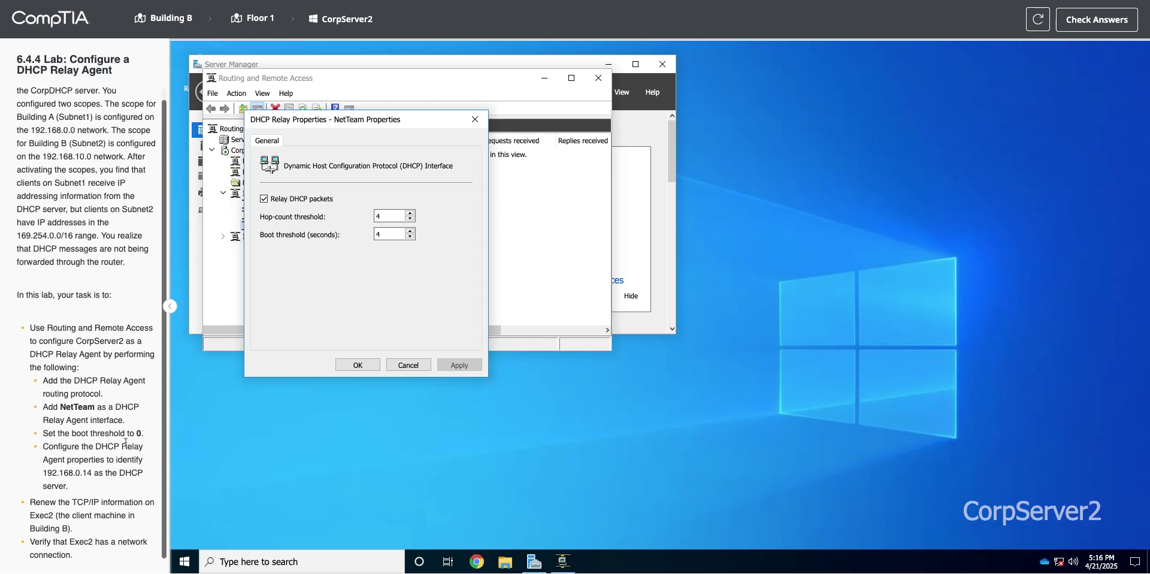
double_click(409, 237)
click(410, 236)
click(358, 365)
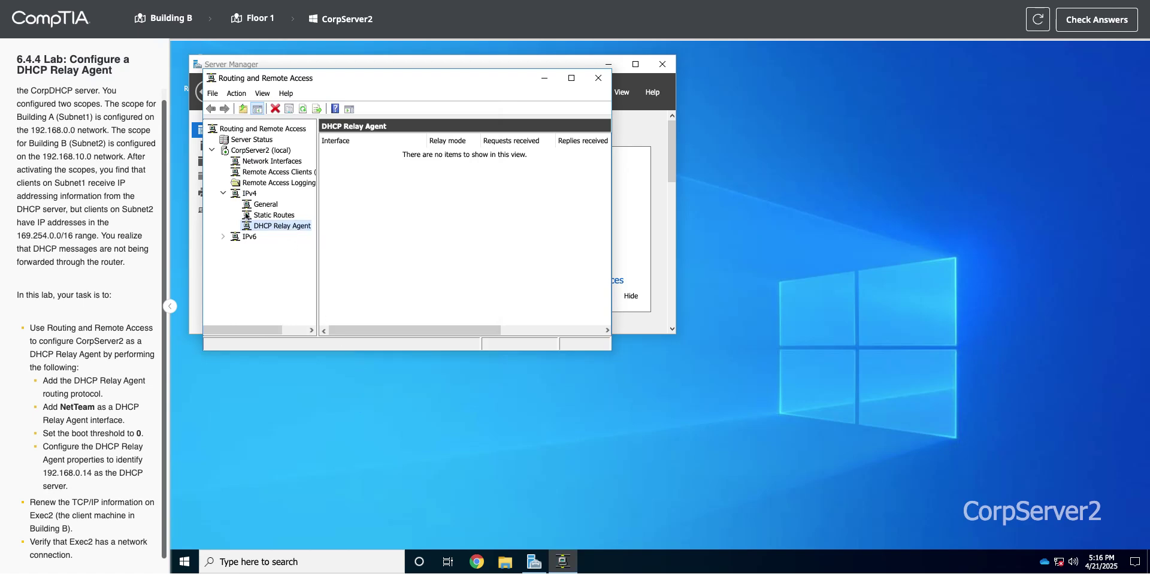
- Add 192.168.0.14 as the relay agent's DHCP server address and apply the properties
click(223, 193)
click(224, 193)
right_click(264, 228)
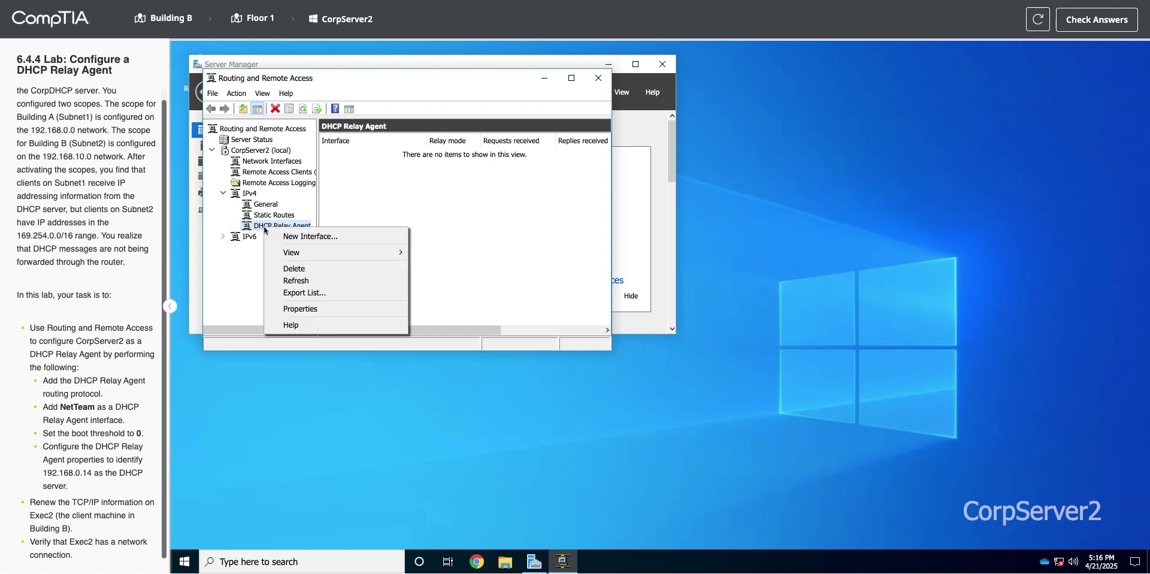
click(301, 308)
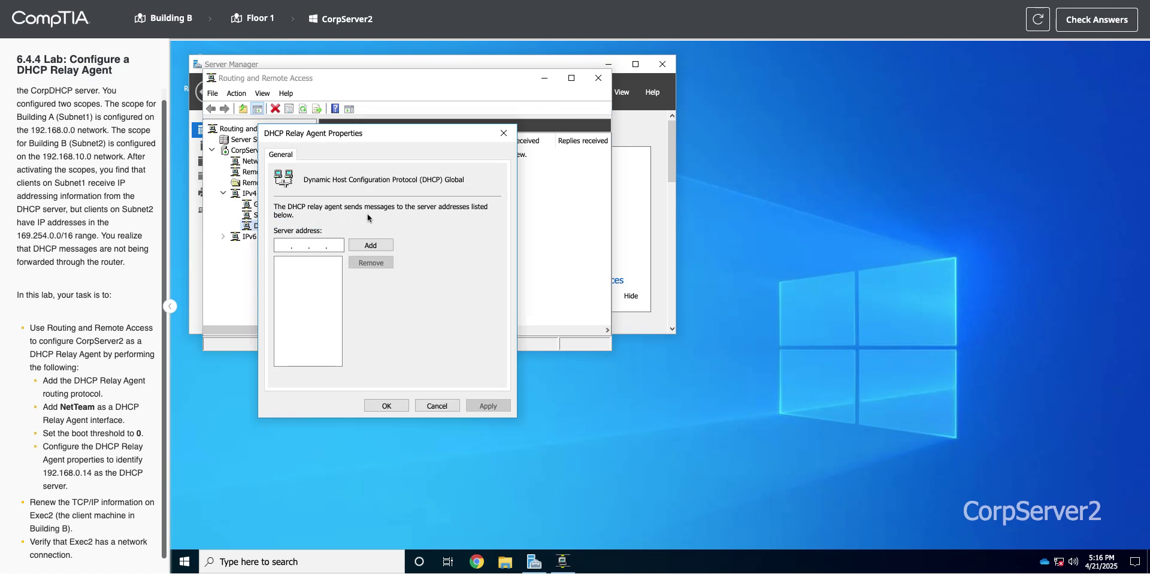
click(285, 244)
text(192.168.0.14)
click(370, 245)
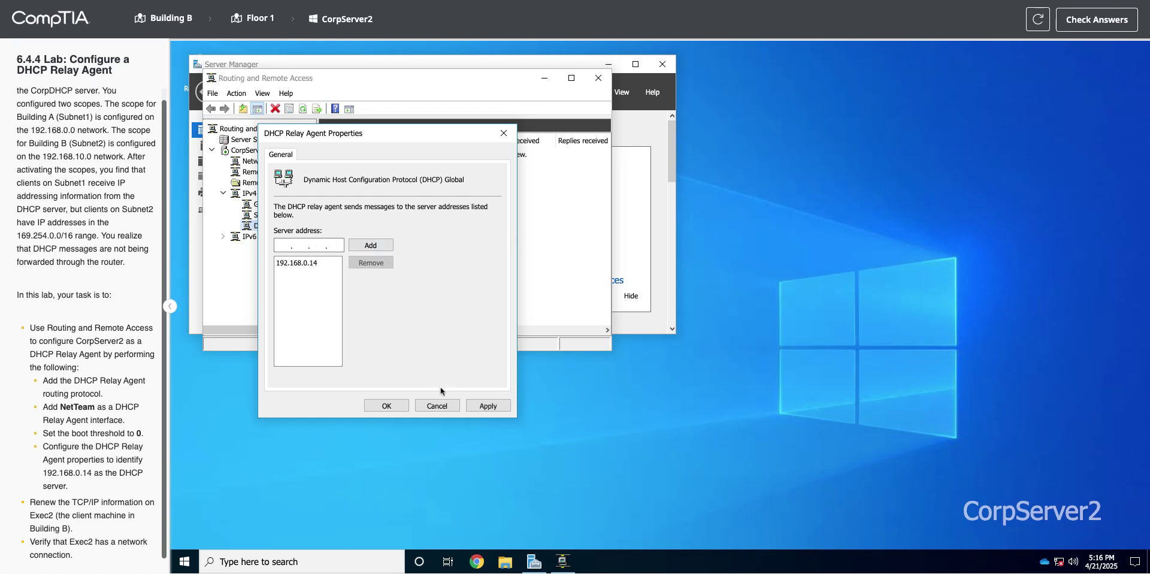
click(482, 406)
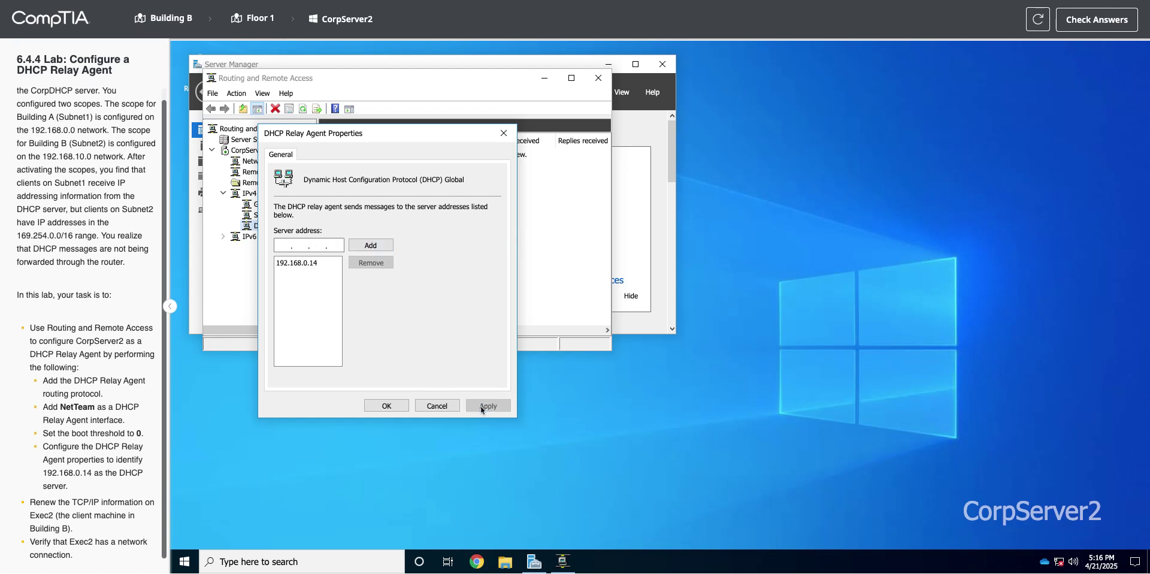
click(387, 405)
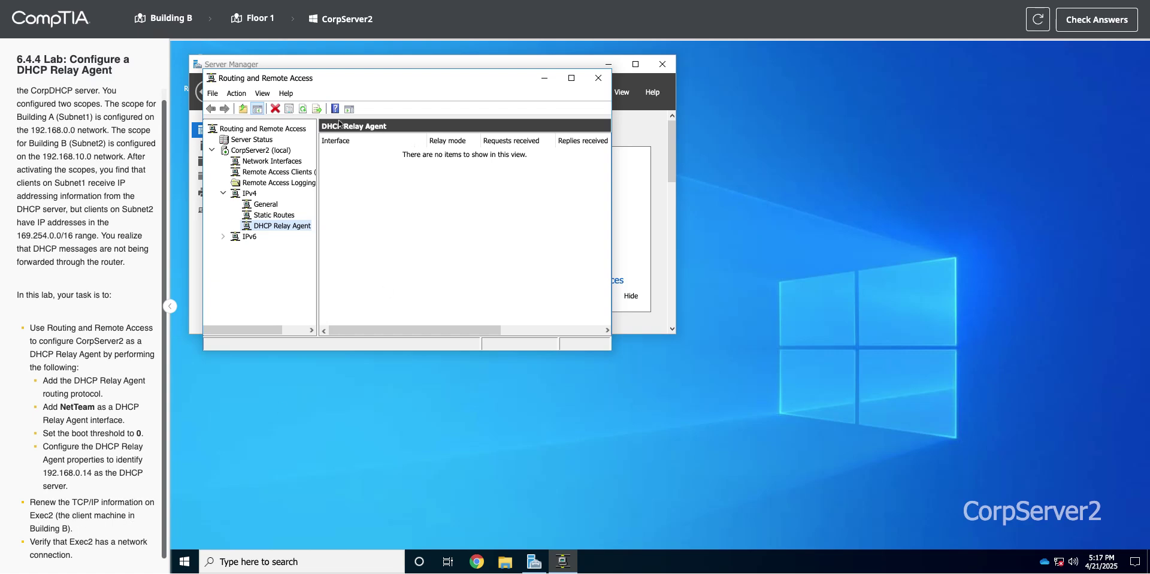
- Open Exec2 from the Floor 1 map and launch Windows PowerShell
click(252, 19)
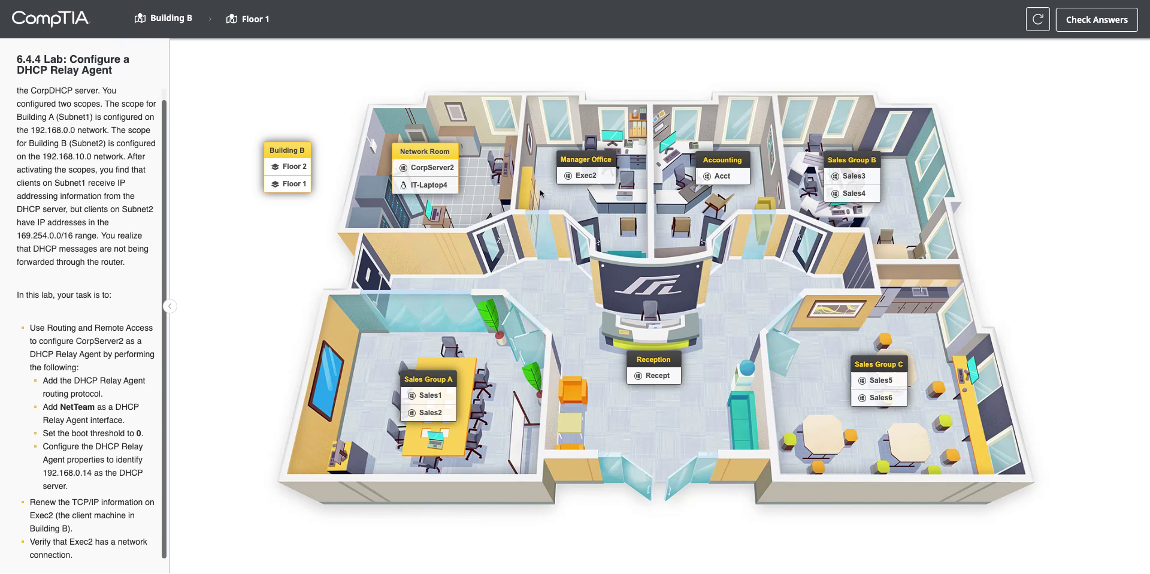
click(583, 177)
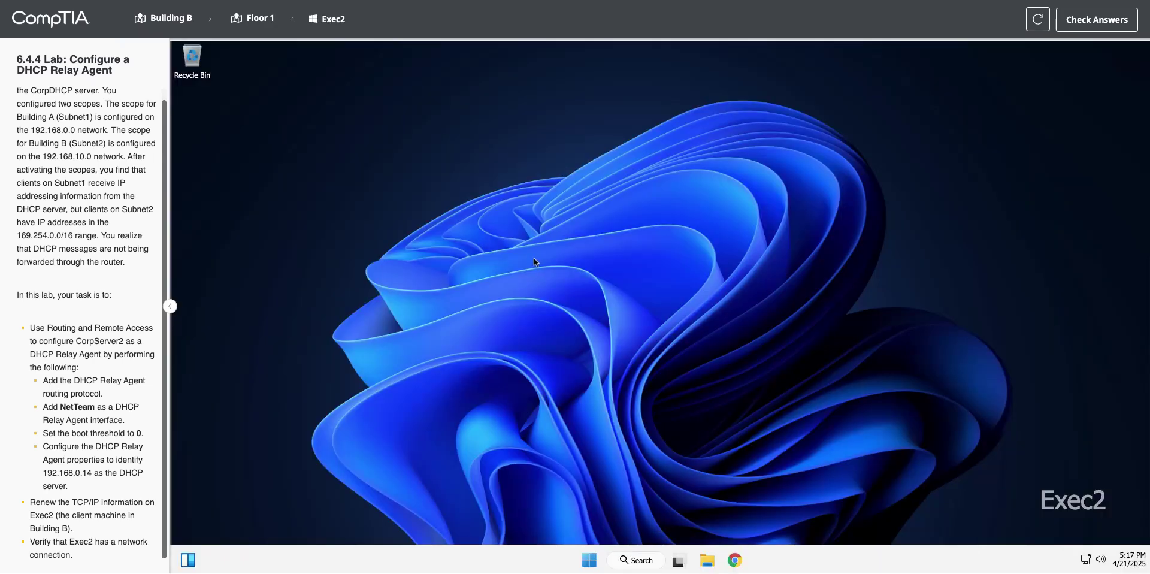
click(636, 560)
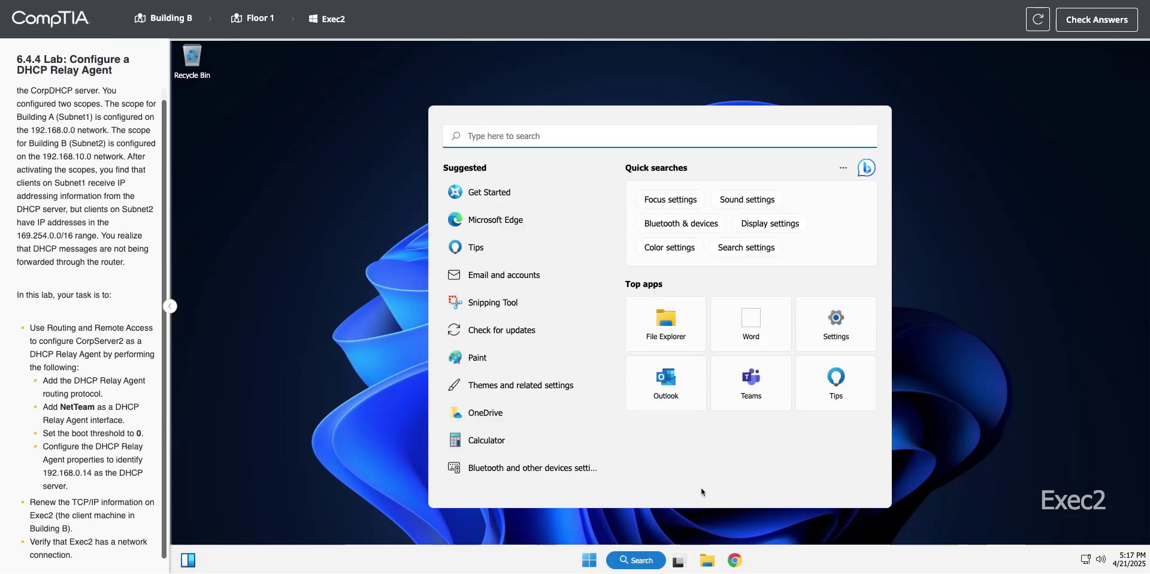
text(shel)
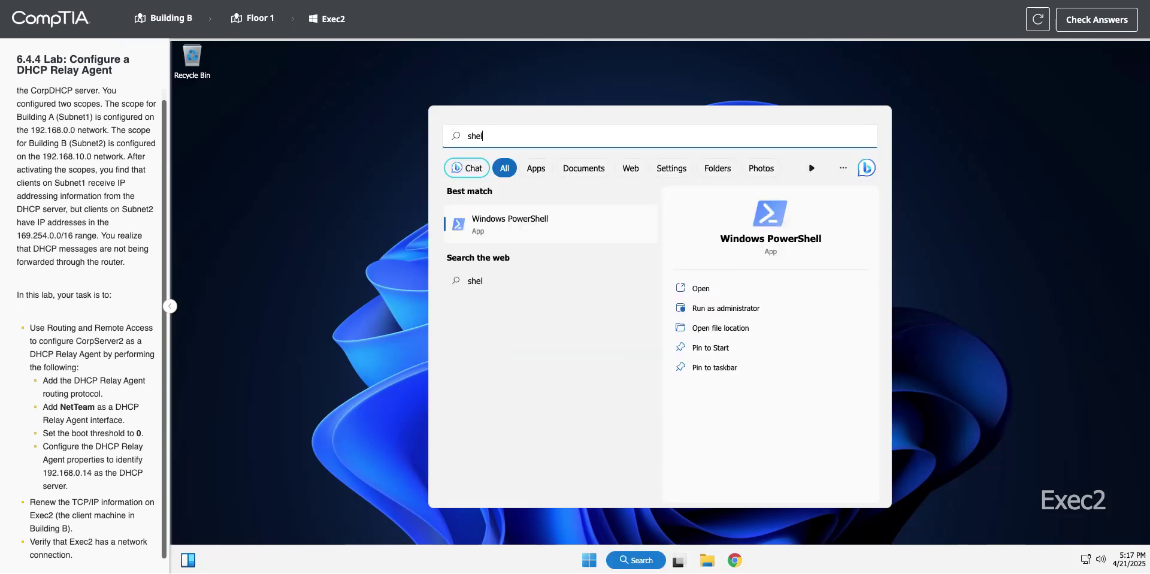
key(Return)
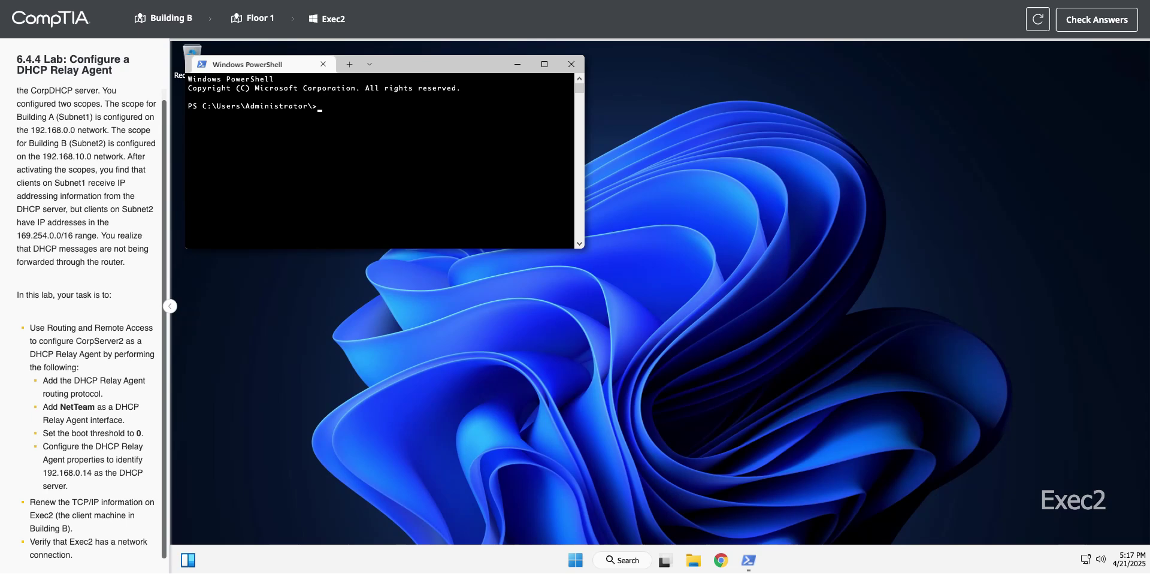
- Run ipconfig /renew to obtain address 192.168.10.51 with gateway 192.168.10.5
text(ipconfig /renew)
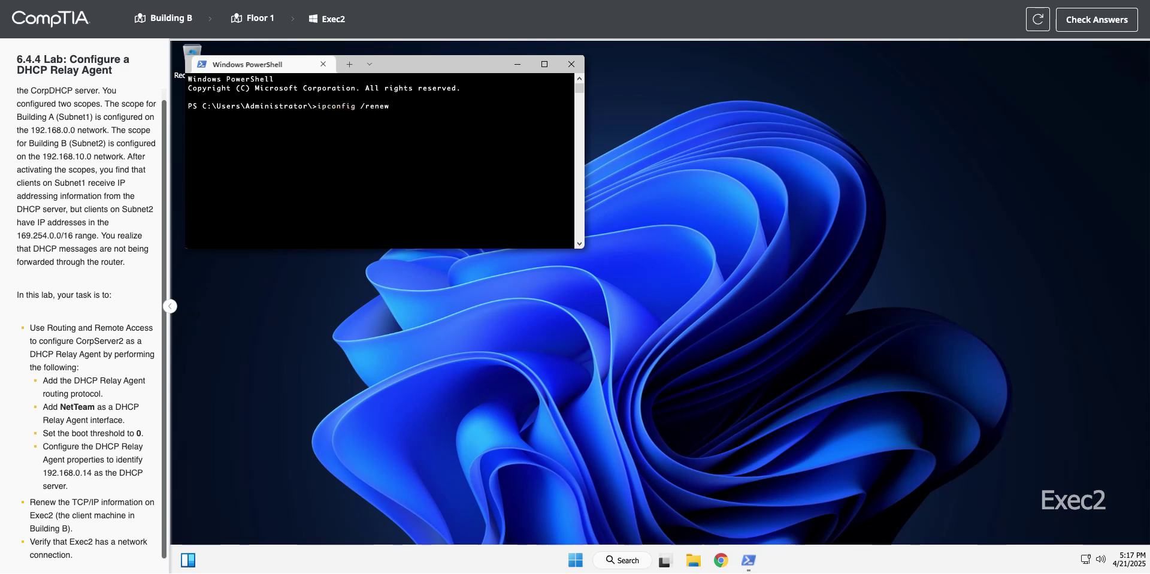
key(Return)
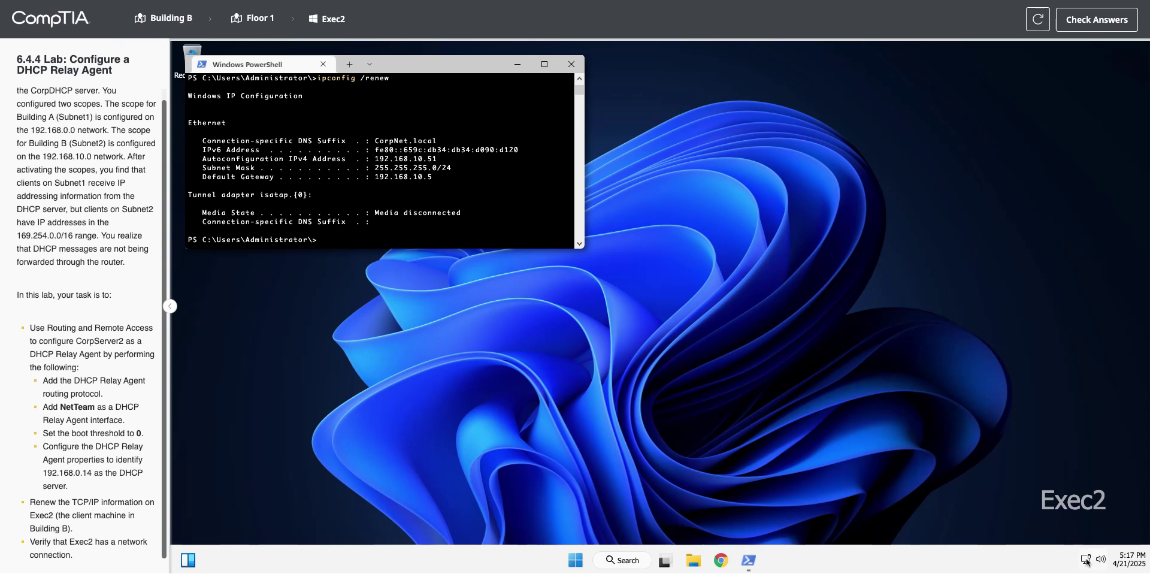
mouse_move(1087, 560)
- Re-run an edited version of the previous ipconfig command in PowerShell
key(Up)
key(BackSpace)
key(BackSpace)
key(BackSpace)
key(BackSpace)
text(el)
key(Return)
- Run ipconfig /all to confirm DHCP server 192.168.0.14, then check answers for 100%
text(ipconfig /alll)
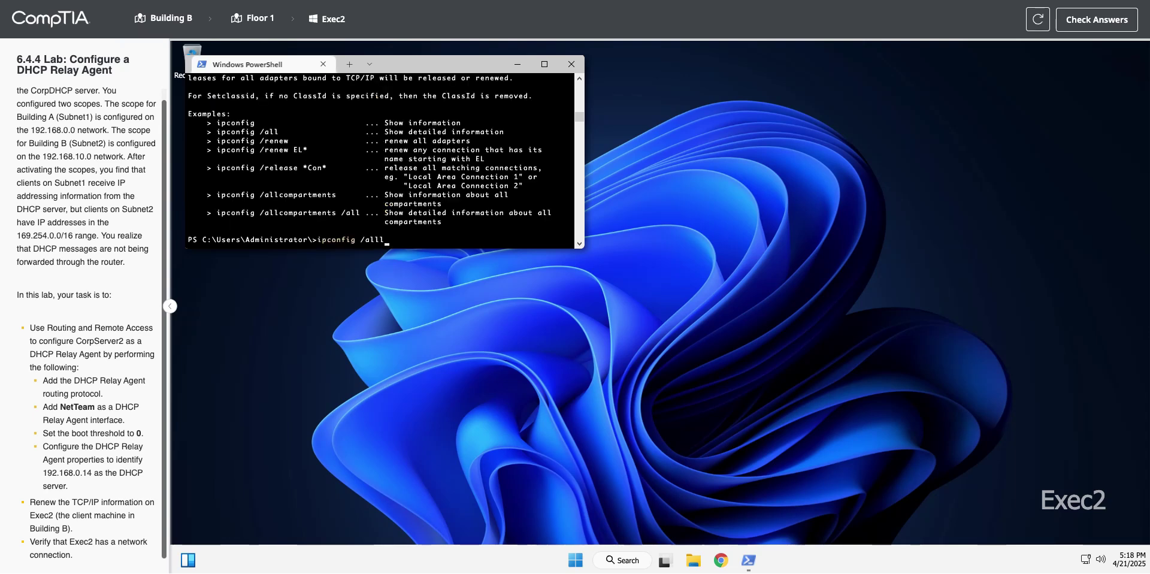
key(BackSpace)
key(Return)
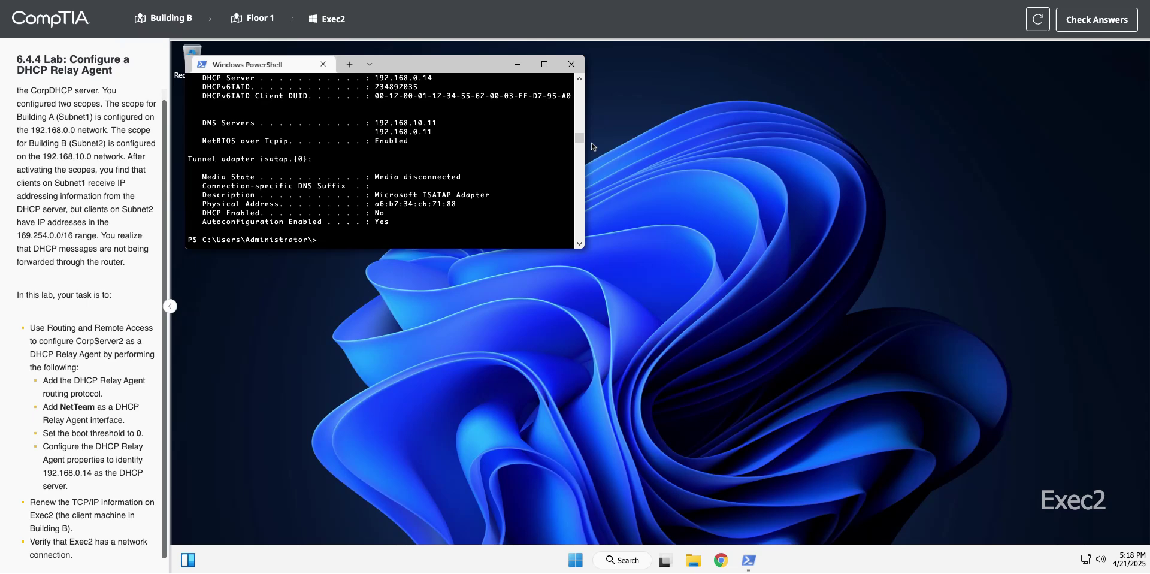
scroll(581, 142, up, 5)
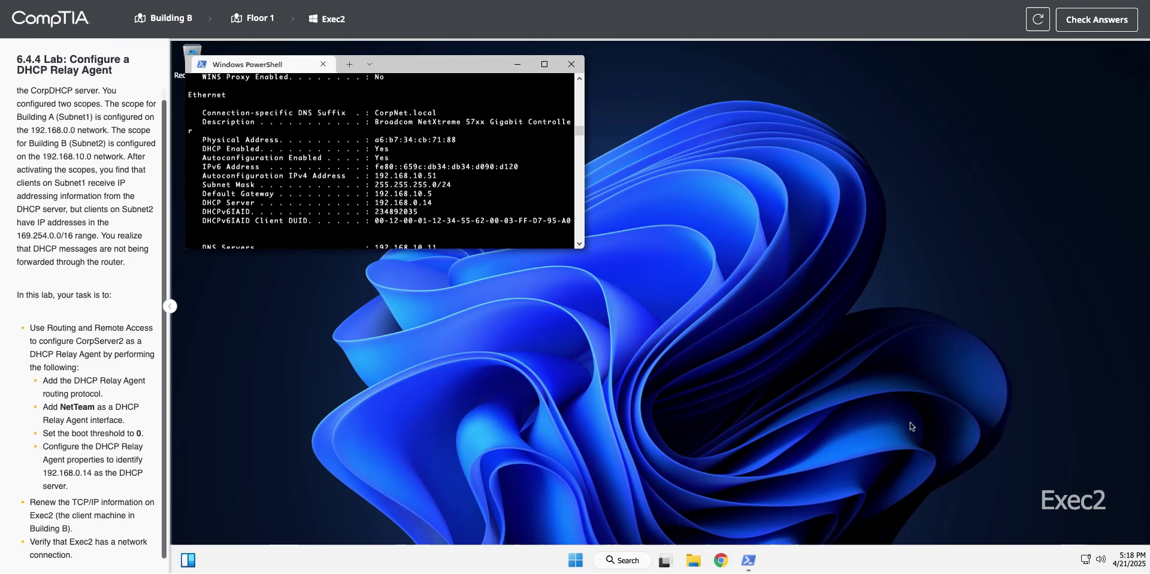
click(1065, 30)
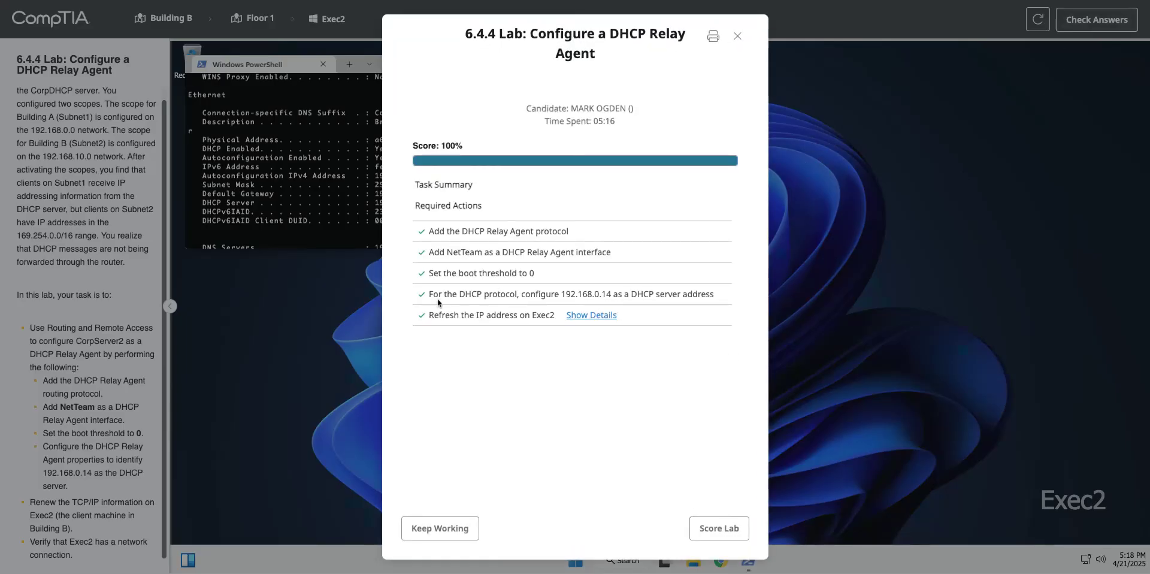